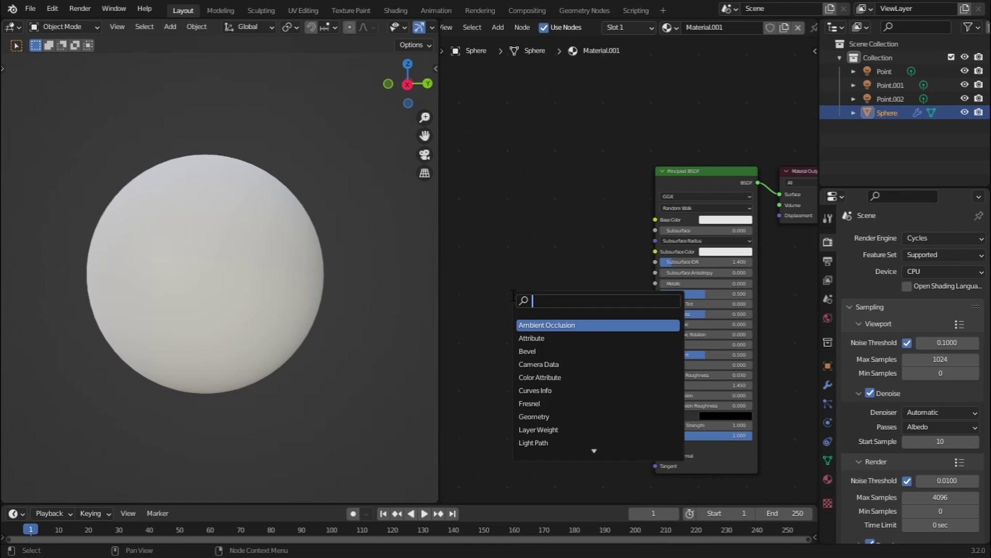
Add a Noise Texture node to the sphere's material, ahead of the Principled BSDF.
{"action": "type", "text": "noise"}
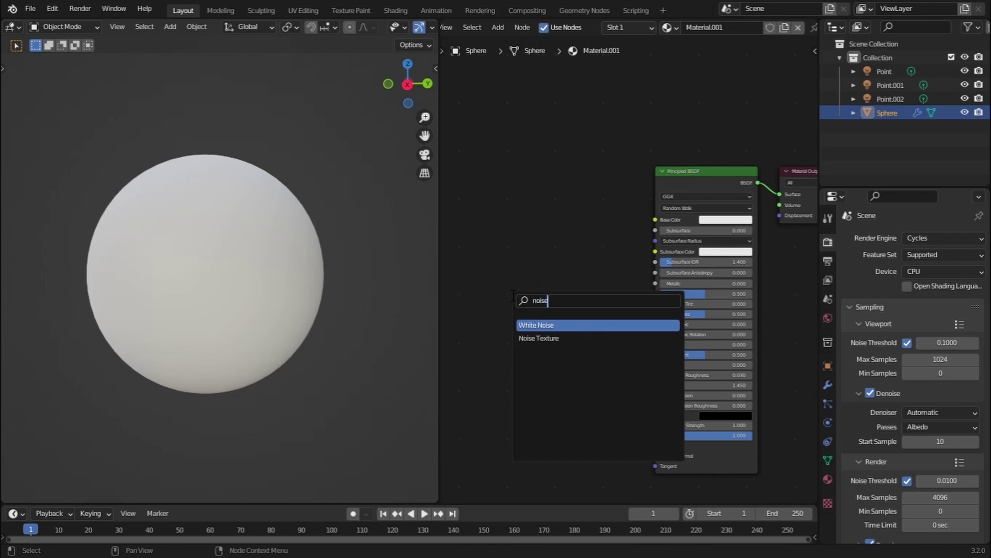
{"action": "key", "text": "Down"}
{"action": "key", "text": "Return"}
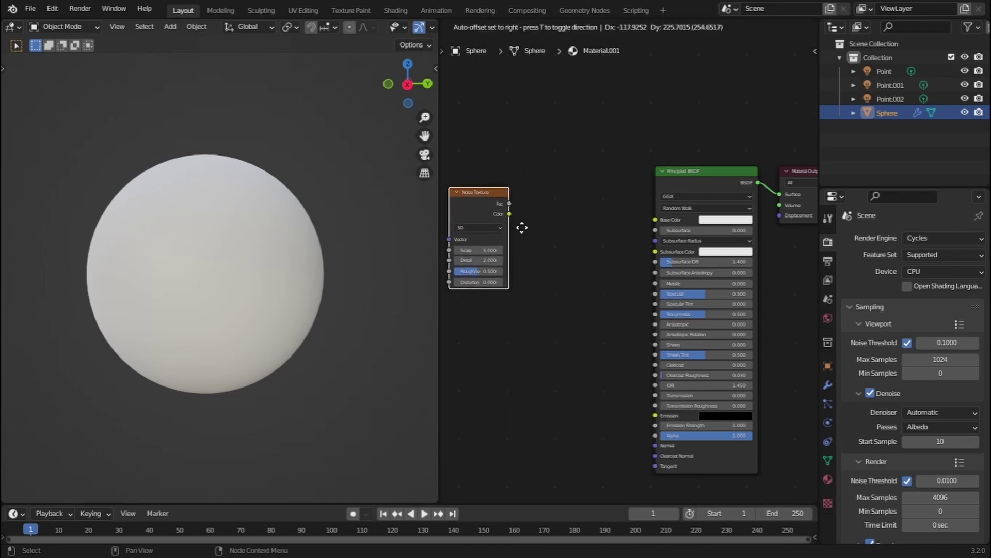
{"action": "left_click", "coordinate": [518, 227]}
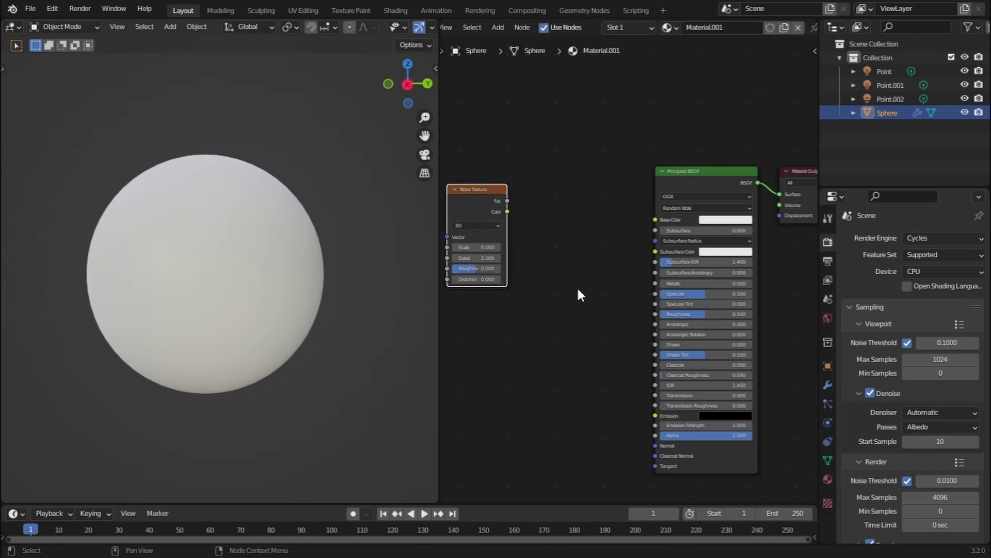
Add a ColorRamp, feed it from the Noise Texture's Fac output, and connect its Color to the Principled BSDF's Base Color.
{"action": "key", "text": "F3"}
{"action": "type", "text": "ramp"}
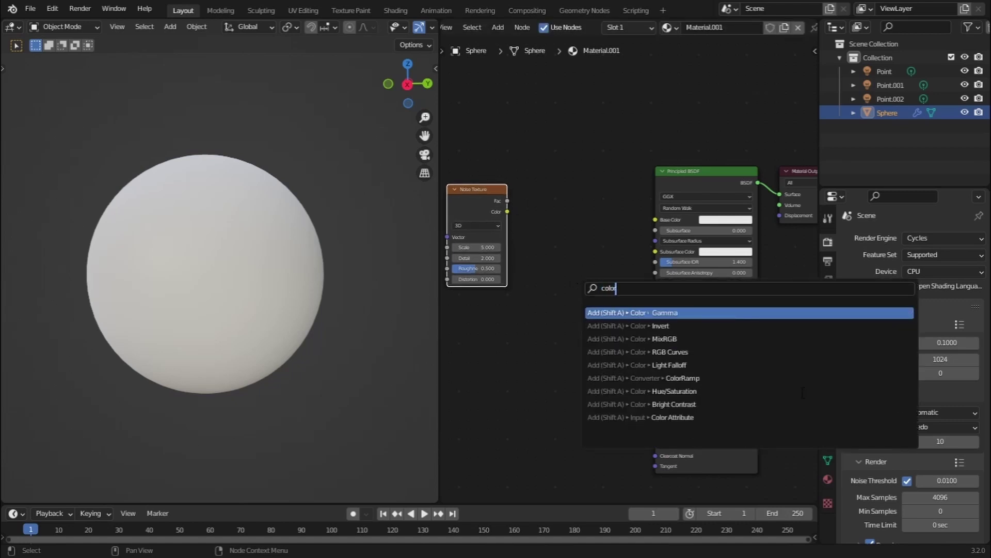
{"action": "left_click", "coordinate": [723, 380]}
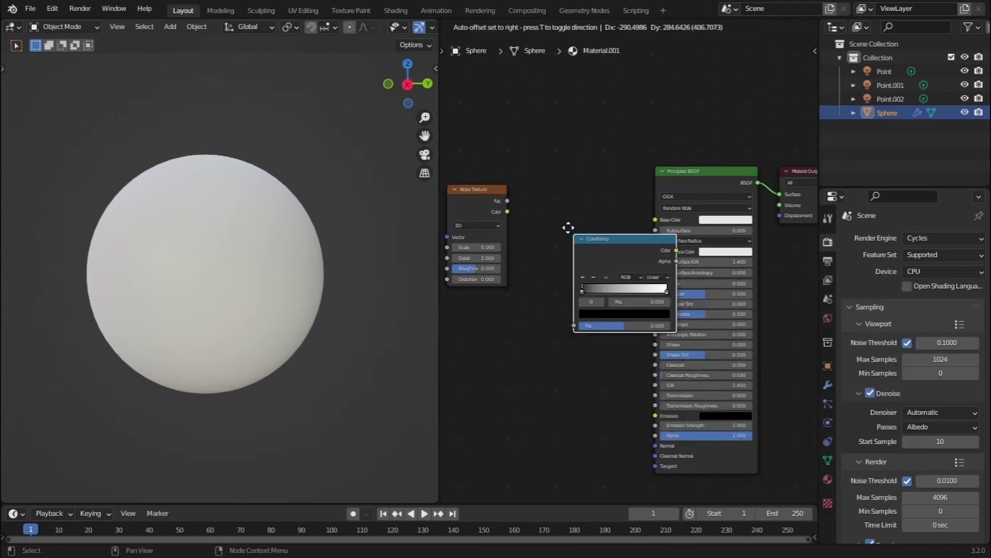
{"action": "left_click", "coordinate": [533, 220]}
{"action": "middle_click_drag", "start_coordinate": [528, 205], "coordinate": [546, 210]}
{"action": "left_click_drag", "start_coordinate": [537, 212], "coordinate": [562, 324]}
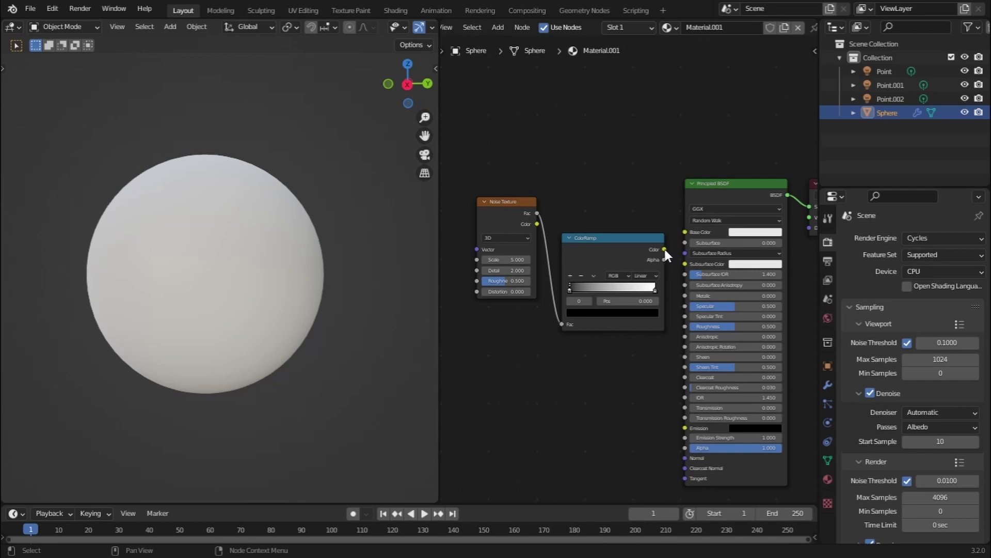
{"action": "left_click_drag", "start_coordinate": [665, 249], "coordinate": [685, 232]}
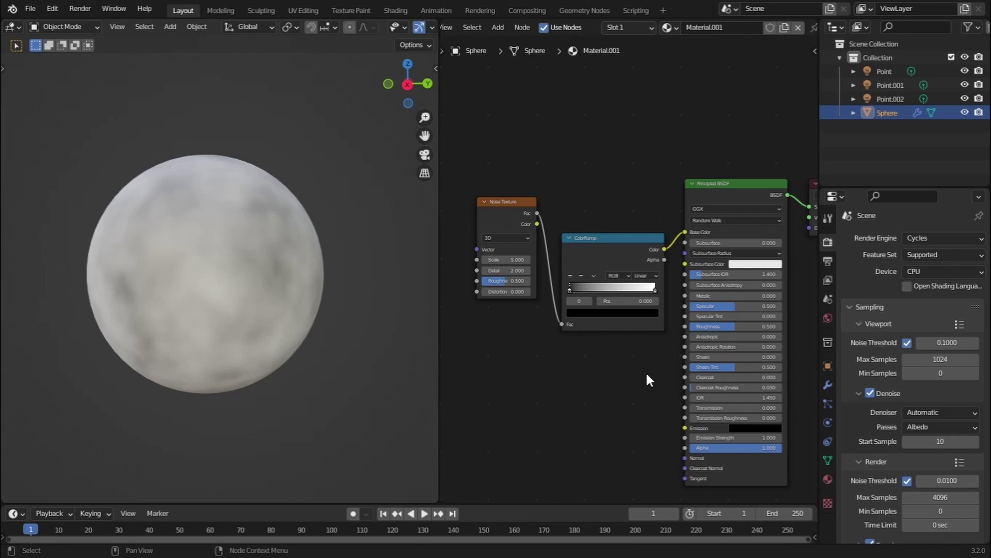
Enable the Node Wrangler add-on in the preferences.
{"action": "middle_click_drag", "start_coordinate": [588, 382], "coordinate": [690, 401]}
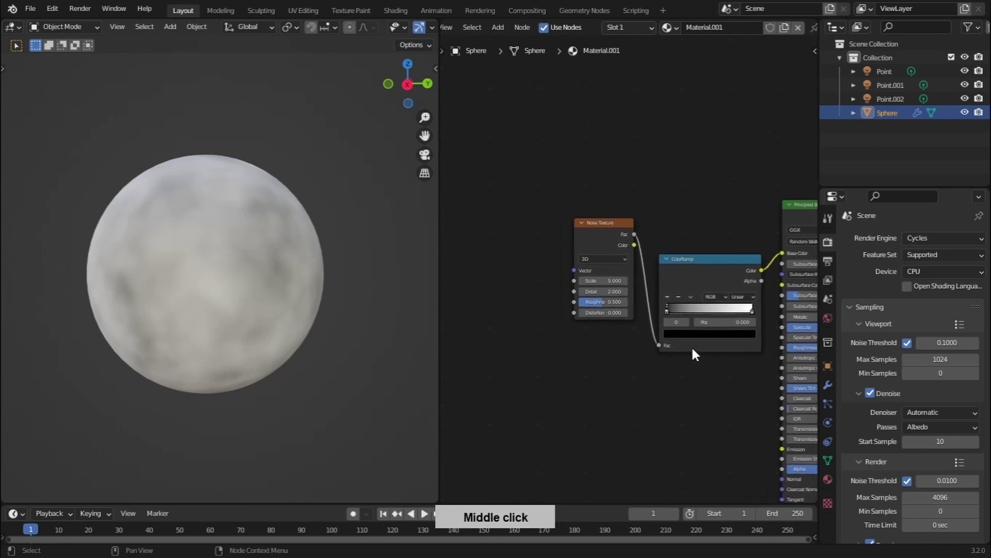
{"action": "left_click", "coordinate": [53, 9]}
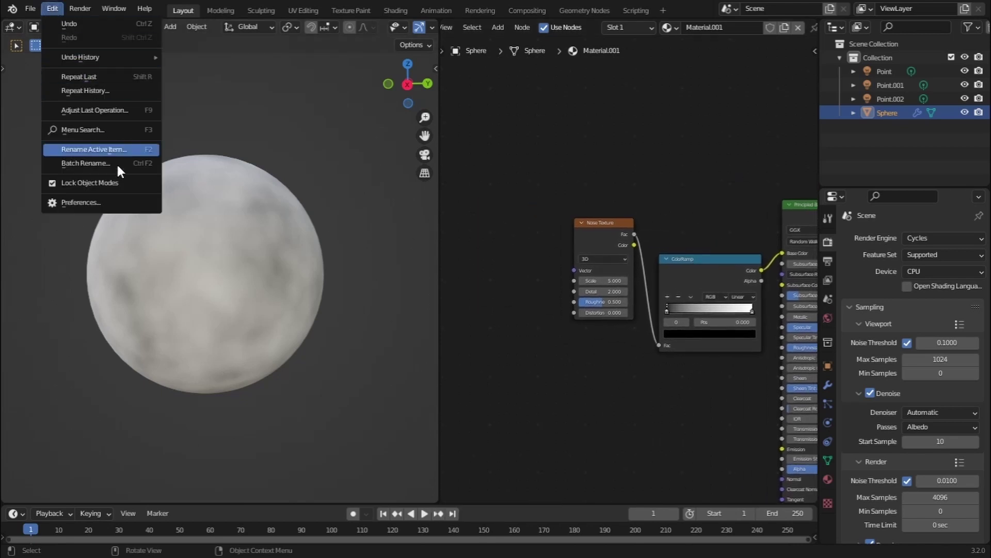
{"action": "left_click", "coordinate": [129, 209]}
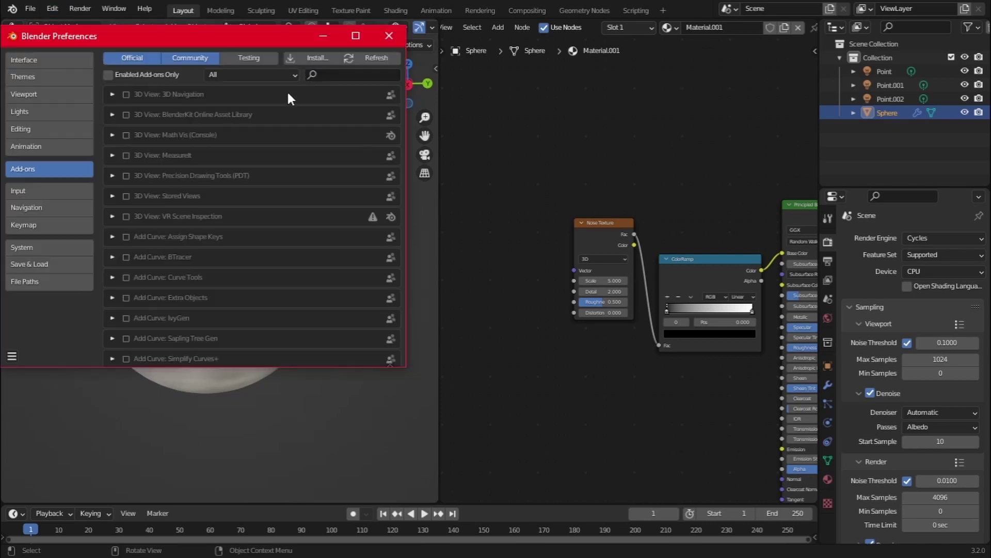
{"action": "left_click", "coordinate": [355, 72]}
{"action": "type", "text": "node"}
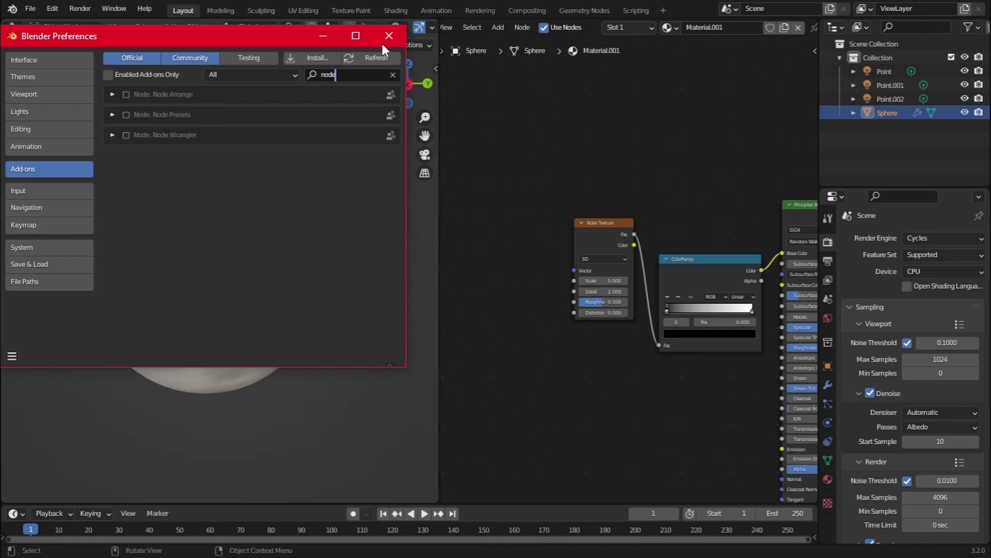
{"action": "left_click", "coordinate": [126, 136]}
{"action": "left_click", "coordinate": [321, 36]}
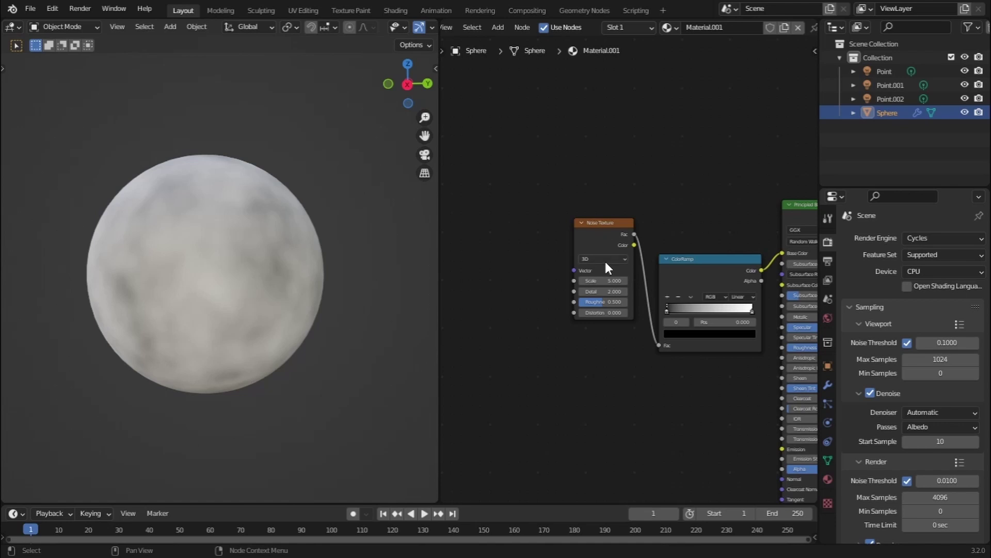
Add linked Mapping and Texture Coordinate nodes to the Noise Texture using Node Wrangler.
{"action": "left_click", "coordinate": [615, 226]}
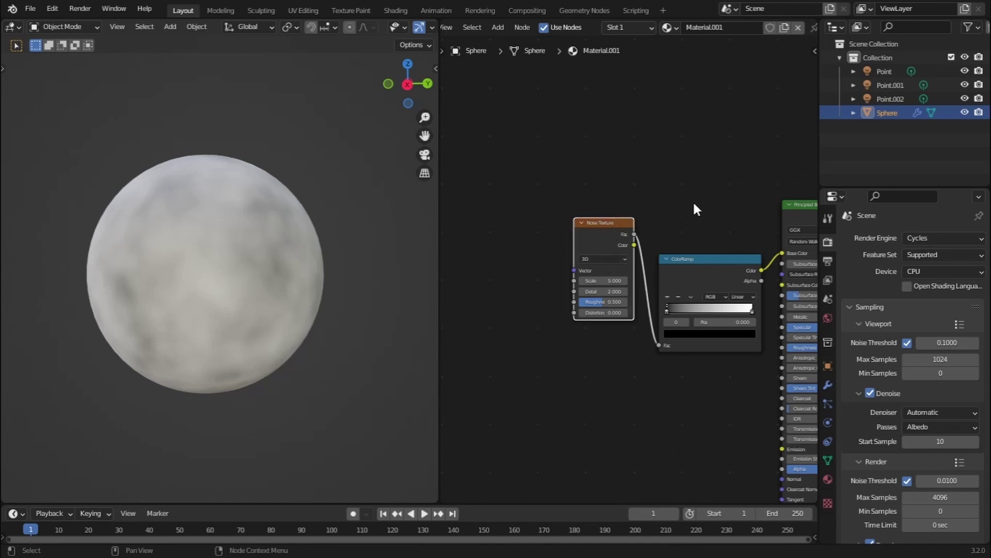
{"action": "key", "text": "ctrl+t"}
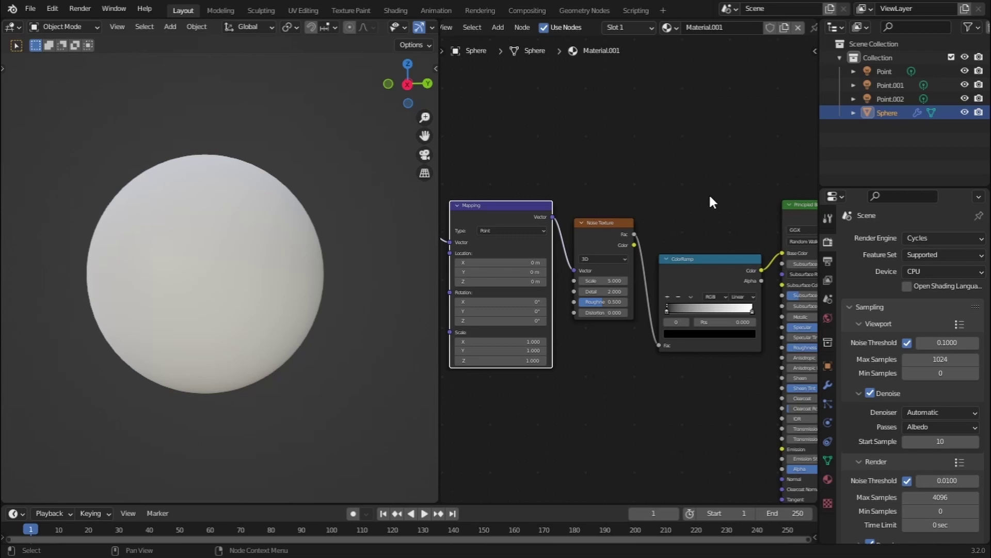
{"action": "middle_click_drag", "start_coordinate": [604, 397], "coordinate": [682, 354]}
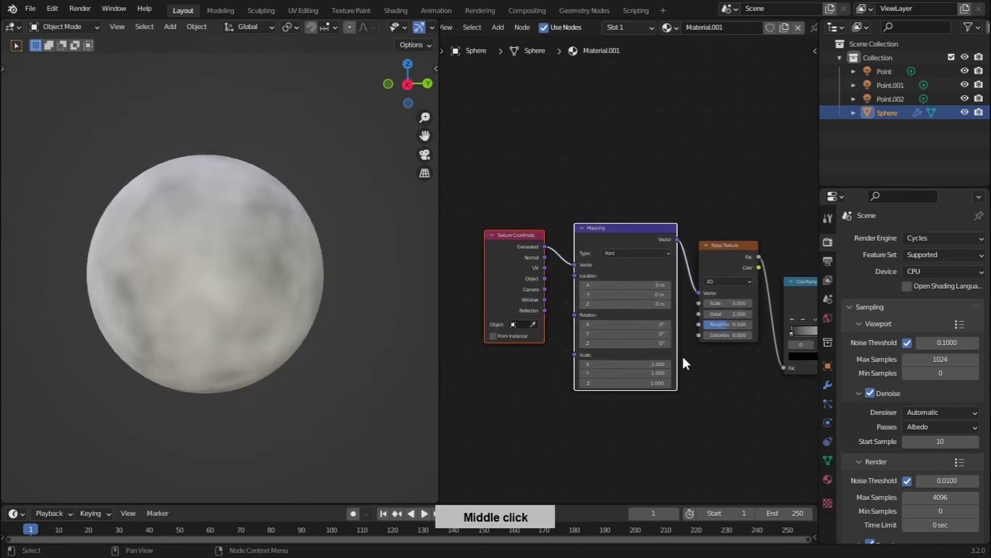
Move the Texture Coordinate node away and insert a second Noise Texture on its link to the Mapping node, using the Color output.
{"action": "left_click", "coordinate": [512, 255]}
{"action": "key", "text": "g"}
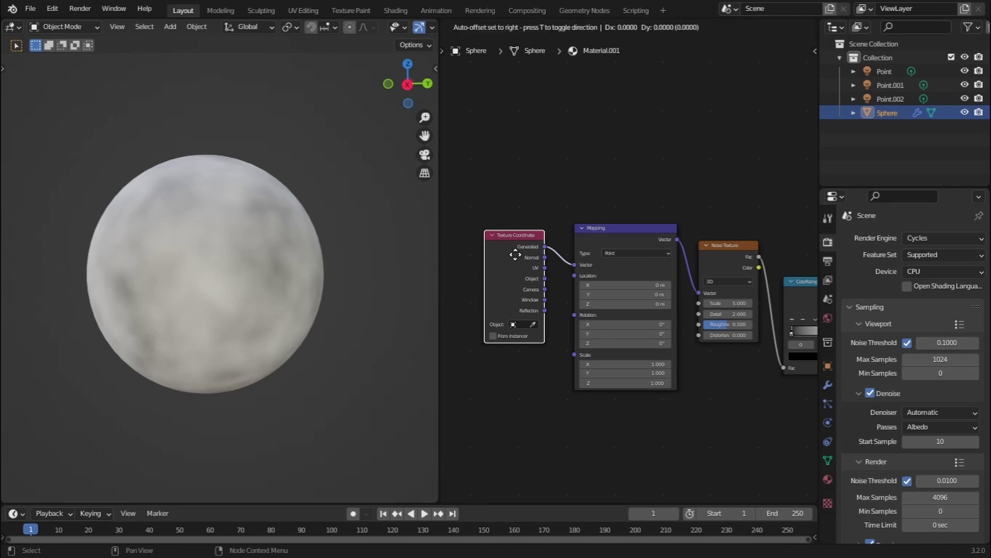
{"action": "left_click", "coordinate": [465, 251]}
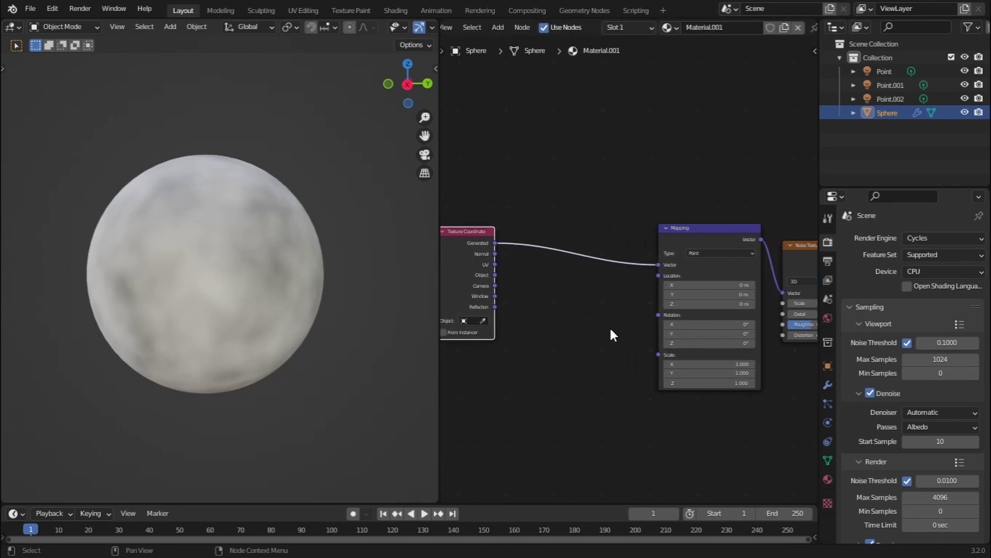
{"action": "key", "text": "shift+a"}
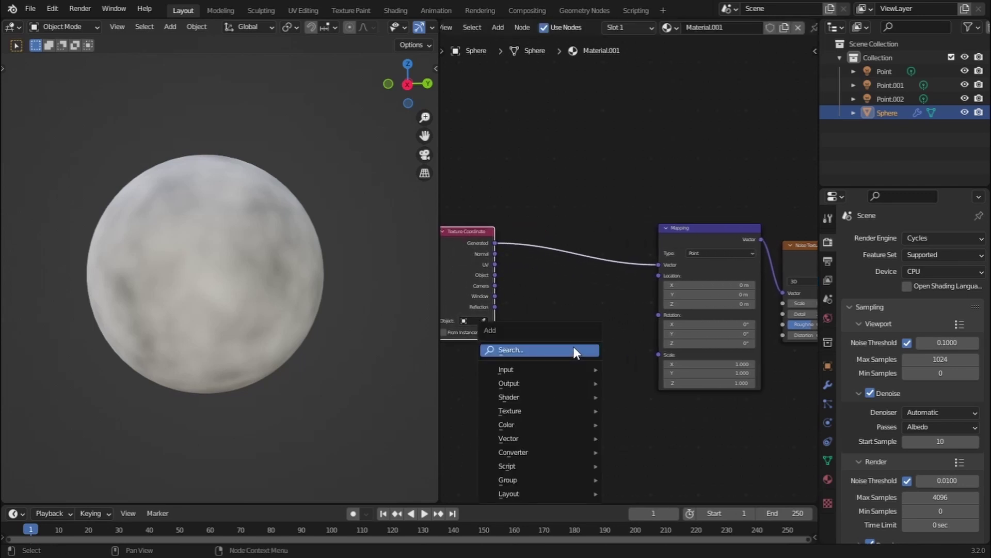
{"action": "left_click", "coordinate": [574, 347]}
{"action": "type", "text": "noise"}
{"action": "left_click", "coordinate": [618, 387]}
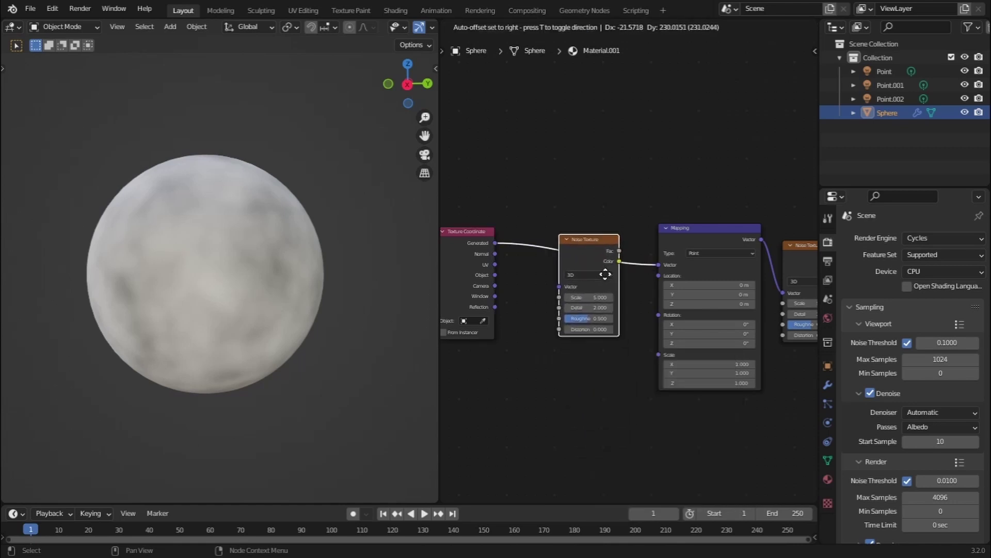
{"action": "left_click", "coordinate": [603, 279]}
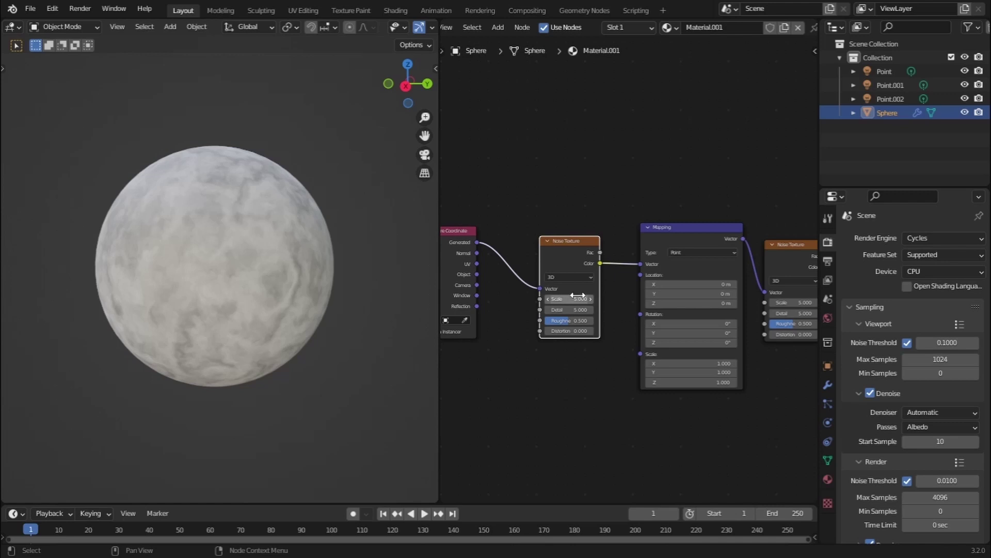
Set the Noise Texture that feeds the Mapping node to Detail 15 and Roughness 0.6.
{"action": "left_click_drag", "start_coordinate": [573, 308], "coordinate": [601, 320]}
{"action": "left_click", "coordinate": [577, 321]}
{"action": "left_click_drag", "start_coordinate": [582, 322], "coordinate": [587, 323]}
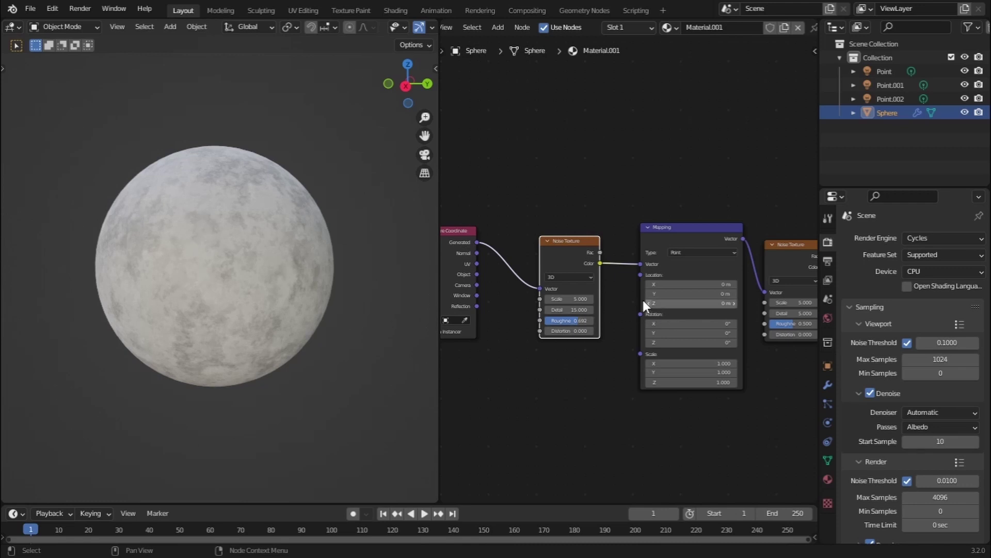
{"action": "left_click", "coordinate": [572, 319]}
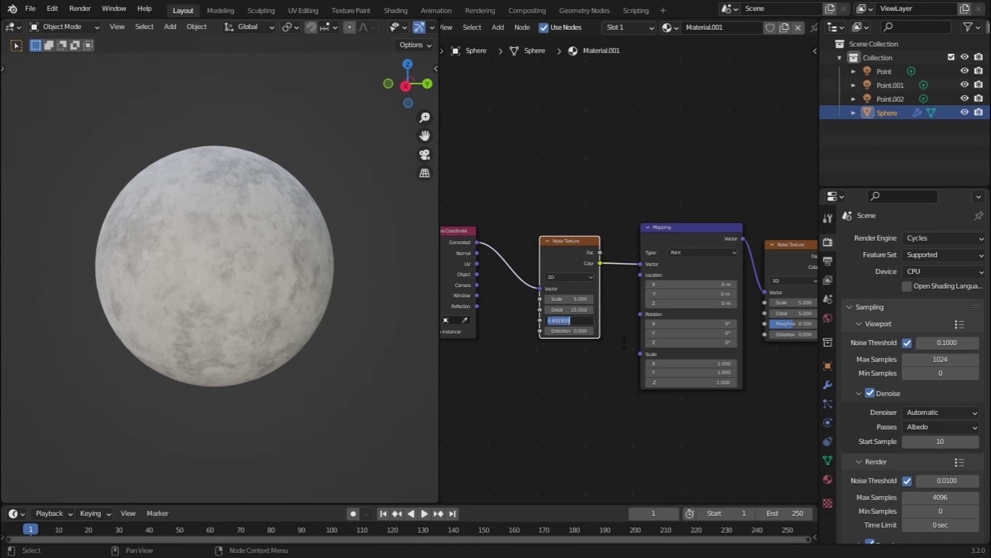
{"action": "key", "text": "BackSpace"}
{"action": "type", "text": "0.6"}
{"action": "key", "text": "Return"}
Set the Noise Texture that feeds the ColorRamp to Detail 15 and Roughness 0.3.
{"action": "middle_click_drag", "start_coordinate": [616, 363], "coordinate": [490, 387]}
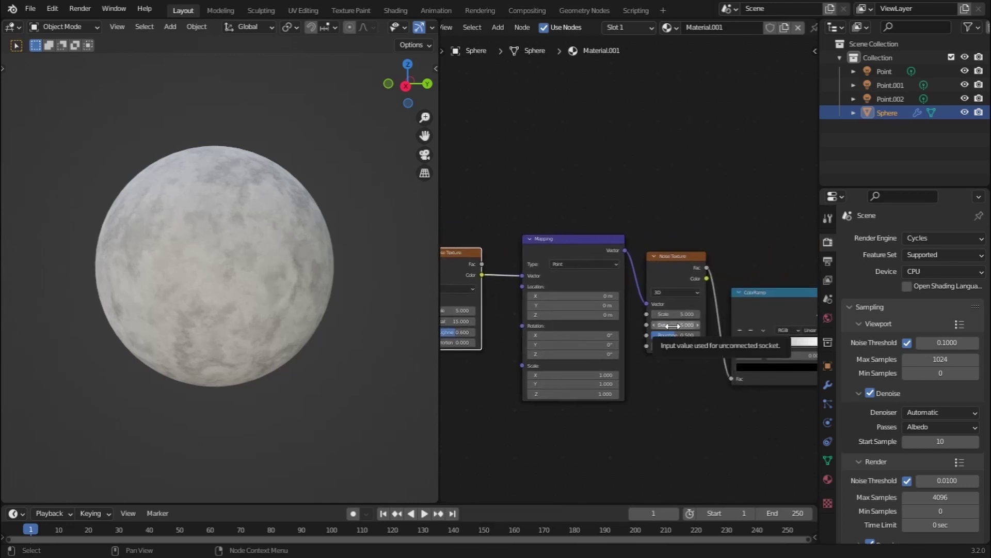
{"action": "left_click_drag", "start_coordinate": [676, 325], "coordinate": [779, 319]}
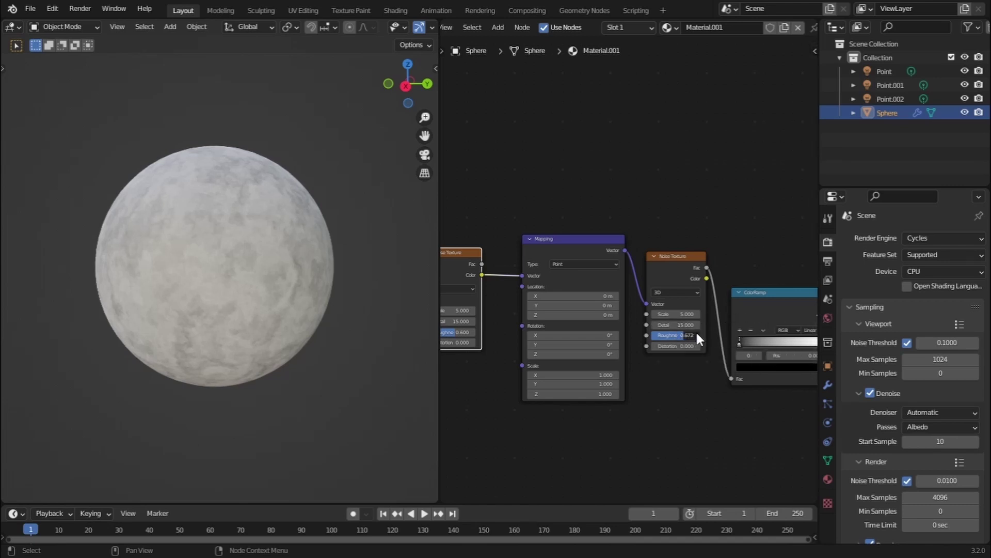
{"action": "left_click_drag", "start_coordinate": [698, 337], "coordinate": [653, 334]}
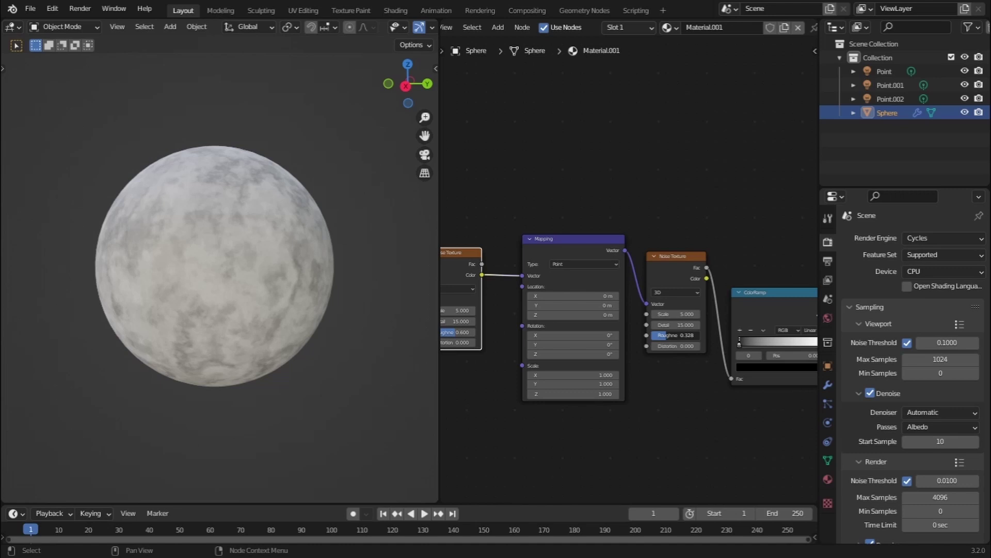
{"action": "left_click", "coordinate": [667, 335]}
{"action": "type", "text": ".3"}
{"action": "key", "text": "Return"}
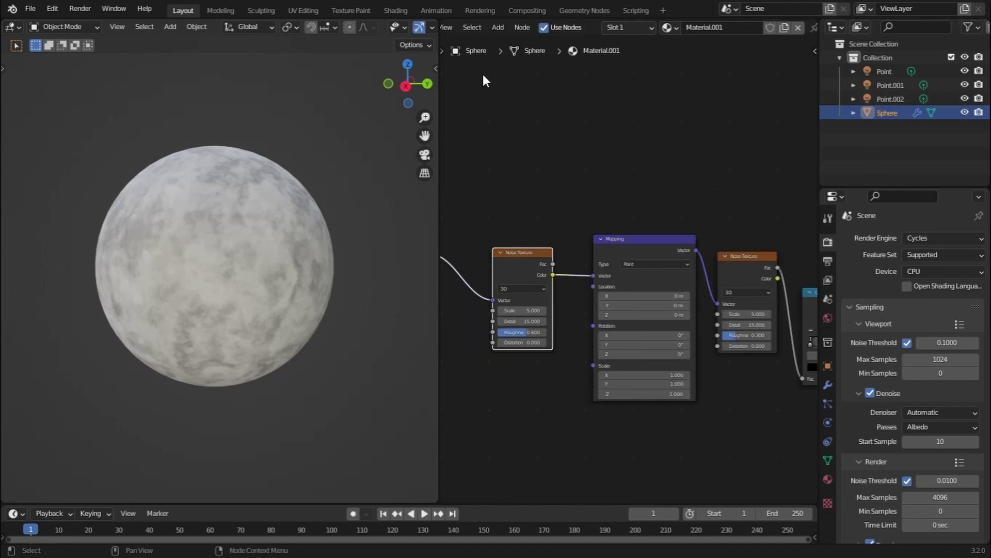
Switch the viewport to Rendered shading and connect the final Noise Texture's Fac output to the Principled BSDF's Roughness.
{"action": "scroll", "coordinate": [238, 26], "scroll_direction": "down", "scroll_amount": 5}
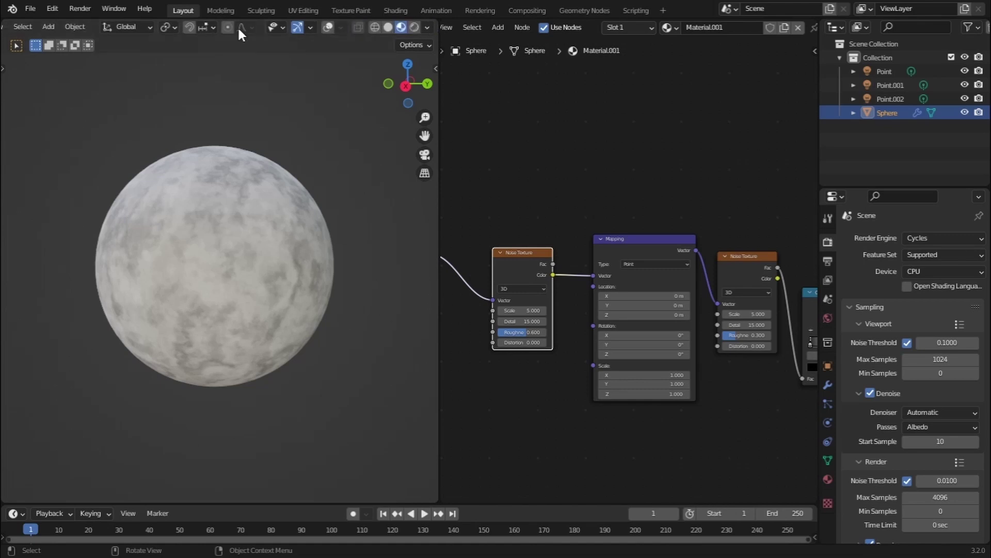
{"action": "left_click", "coordinate": [413, 27]}
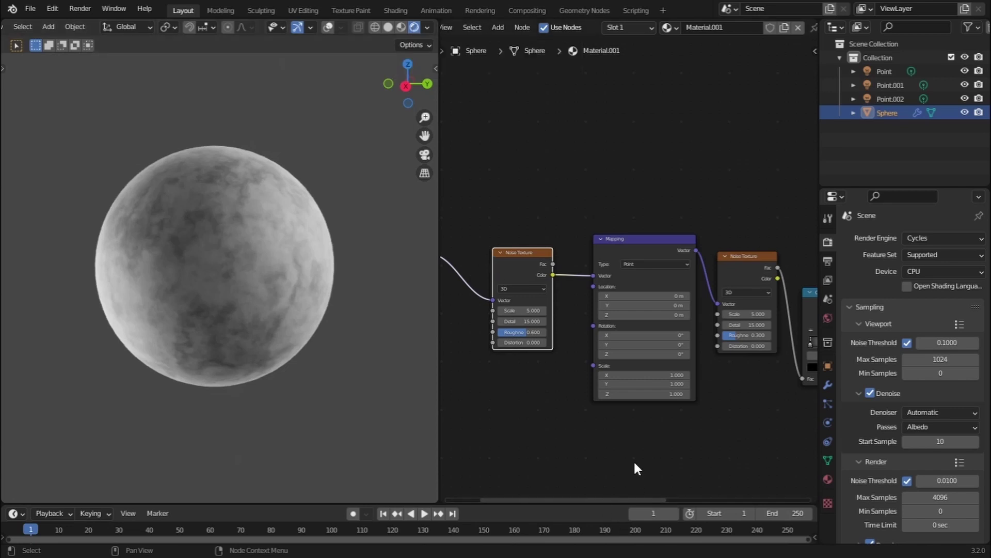
{"action": "middle_click_drag", "start_coordinate": [682, 451], "coordinate": [486, 344]}
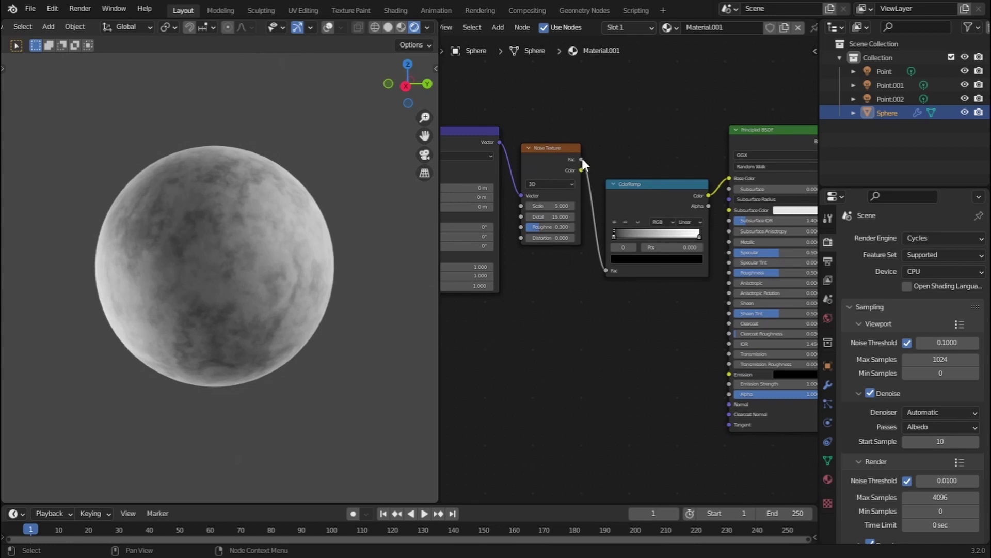
{"action": "left_click_drag", "start_coordinate": [581, 159], "coordinate": [733, 270]}
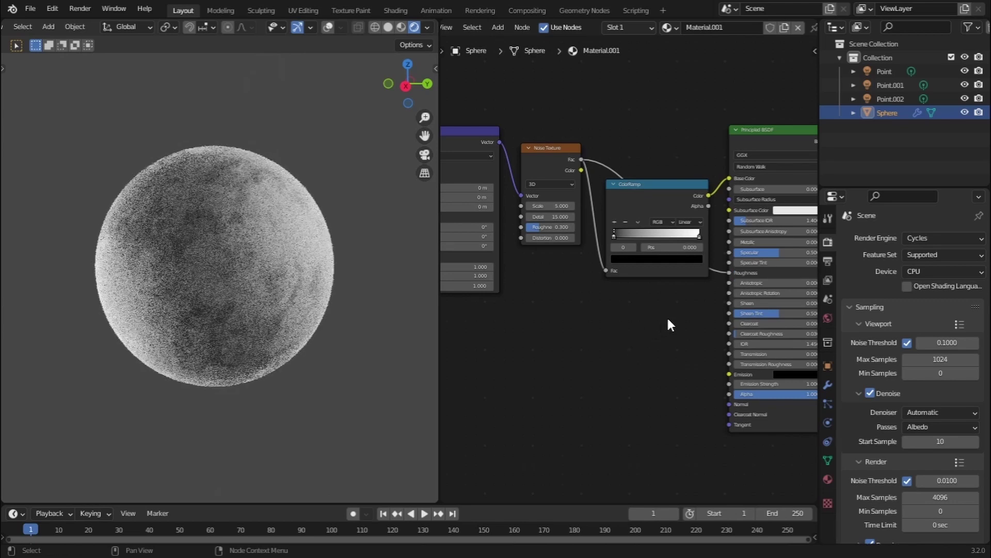
Move the ColorRamp above the Roughness link and insert a duplicate of it between the Noise Texture and Roughness.
{"action": "left_click_drag", "start_coordinate": [671, 178], "coordinate": [680, 53]}
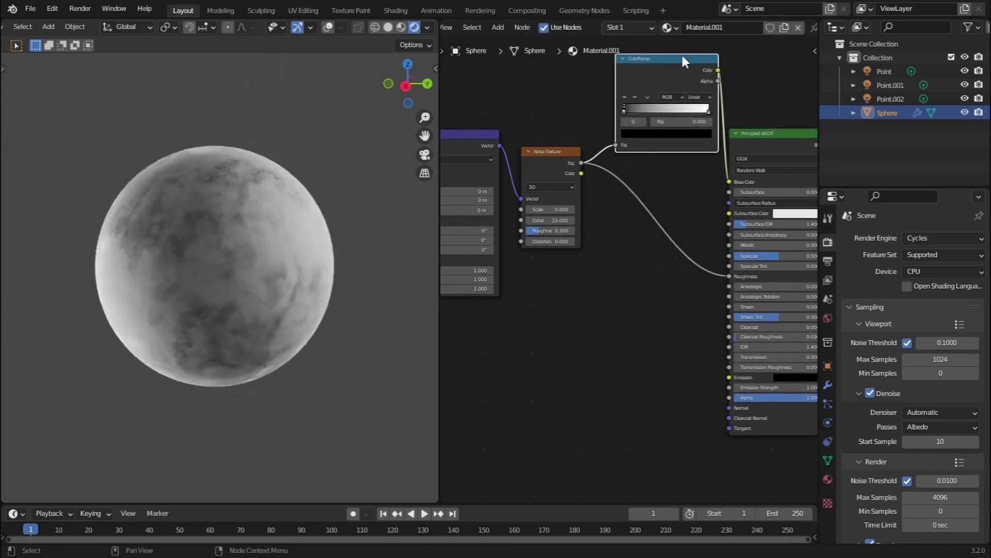
{"action": "key", "text": "shift+d"}
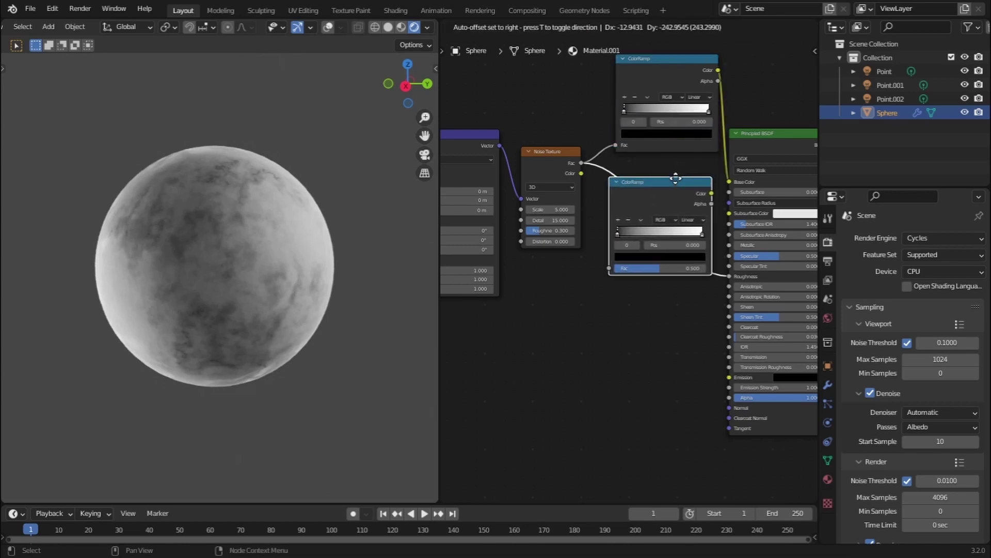
{"action": "left_click", "coordinate": [674, 176]}
{"action": "middle_click_drag", "start_coordinate": [695, 346], "coordinate": [660, 394]}
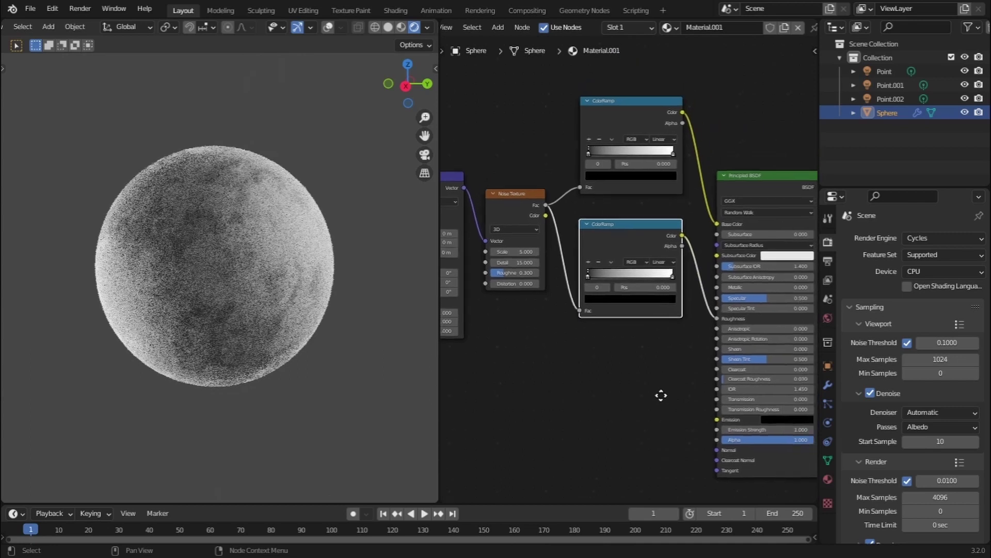
Switch the viewport to Material Preview shading and preview the output of the ColorRamp that feeds Roughness.
{"action": "left_click", "coordinate": [402, 29]}
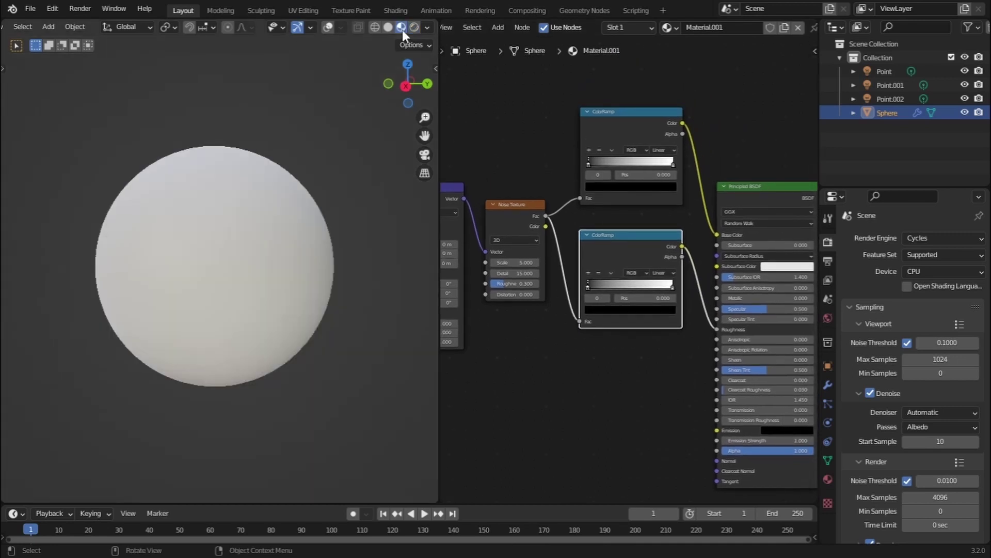
{"action": "left_click", "coordinate": [615, 251], "text": "ctrl+shift"}
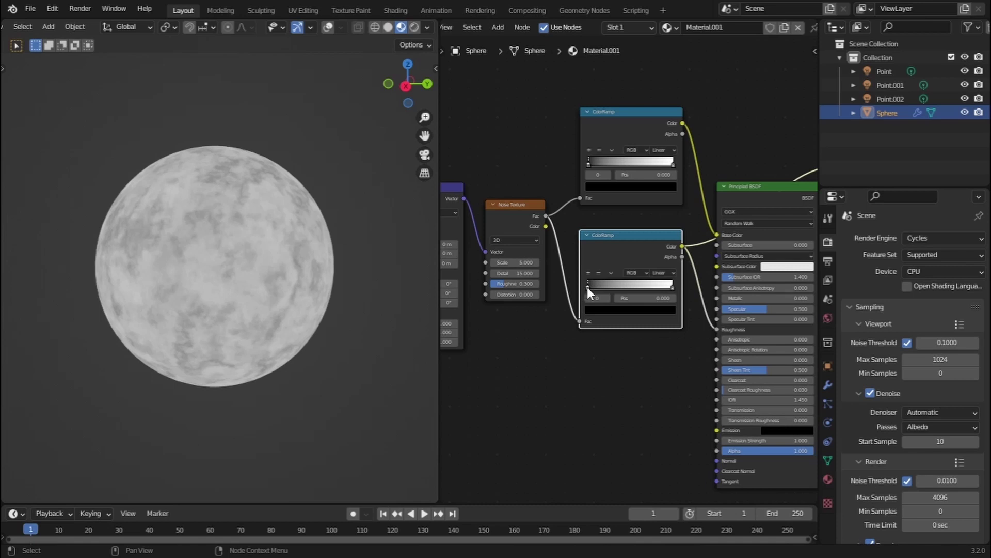
Move the black stop of the Roughness ColorRamp to about 0.25 and view the full Principled BSDF material in Rendered shading.
{"action": "left_click_drag", "start_coordinate": [587, 287], "coordinate": [610, 284]}
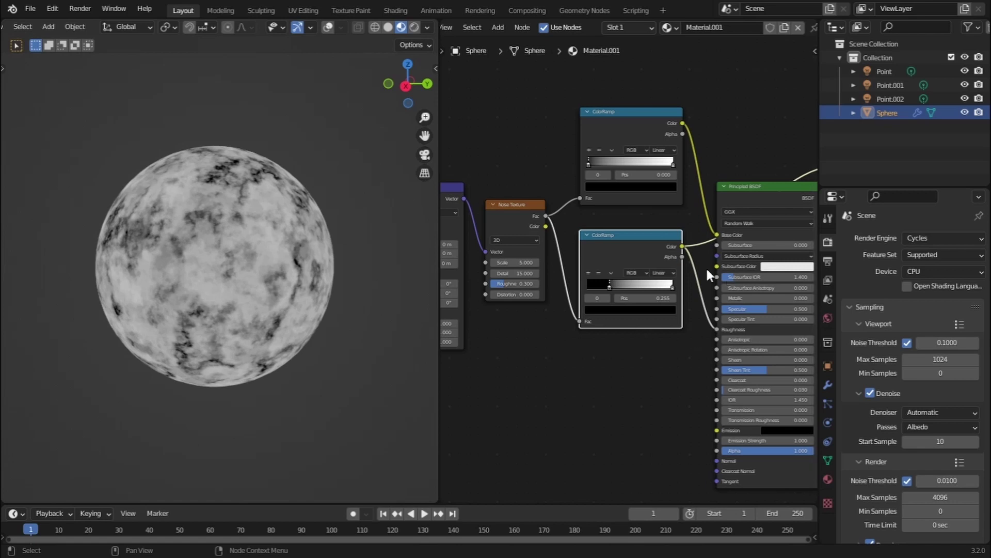
{"action": "left_click", "coordinate": [757, 185], "text": "ctrl+shift"}
{"action": "left_click", "coordinate": [415, 27]}
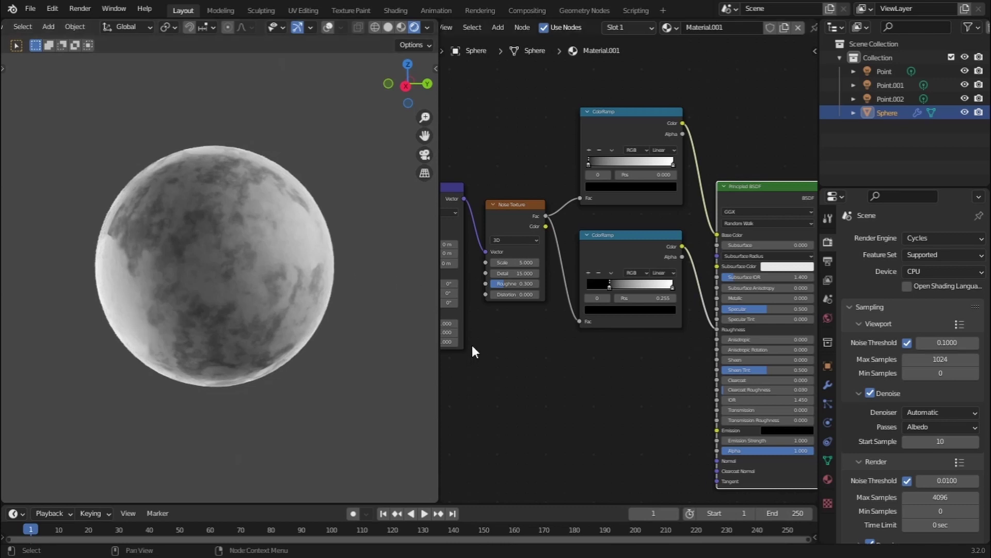
Readjust the Roughness ColorRamp's black stop to 0.266 while checking the sphere's reflections in Material Preview shading.
{"action": "left_click", "coordinate": [401, 27]}
{"action": "mouse_move", "coordinate": [183, 315]}
{"action": "middle_mouse_down"}
{"action": "mouse_move", "coordinate": [188, 289]}
{"action": "mouse_move", "coordinate": [165, 285]}
{"action": "mouse_move", "coordinate": [176, 282]}
{"action": "middle_mouse_up"}
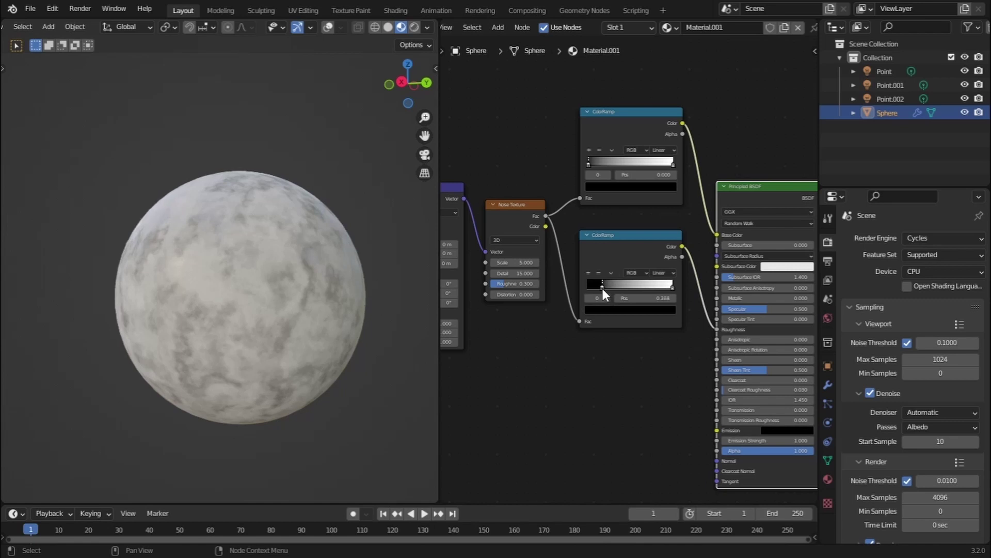
{"action": "middle_click_drag", "start_coordinate": [165, 259], "coordinate": [198, 283]}
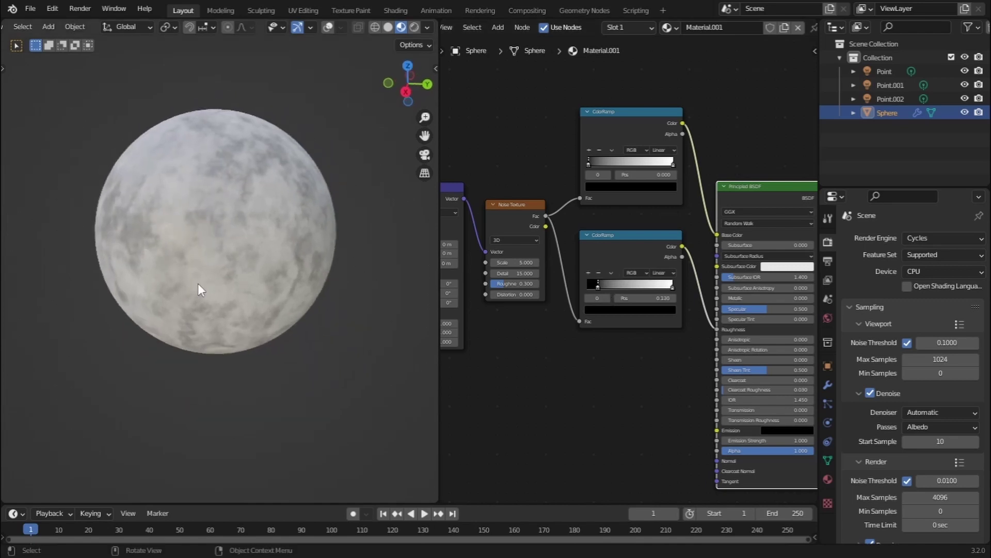
{"action": "left_click", "coordinate": [413, 27]}
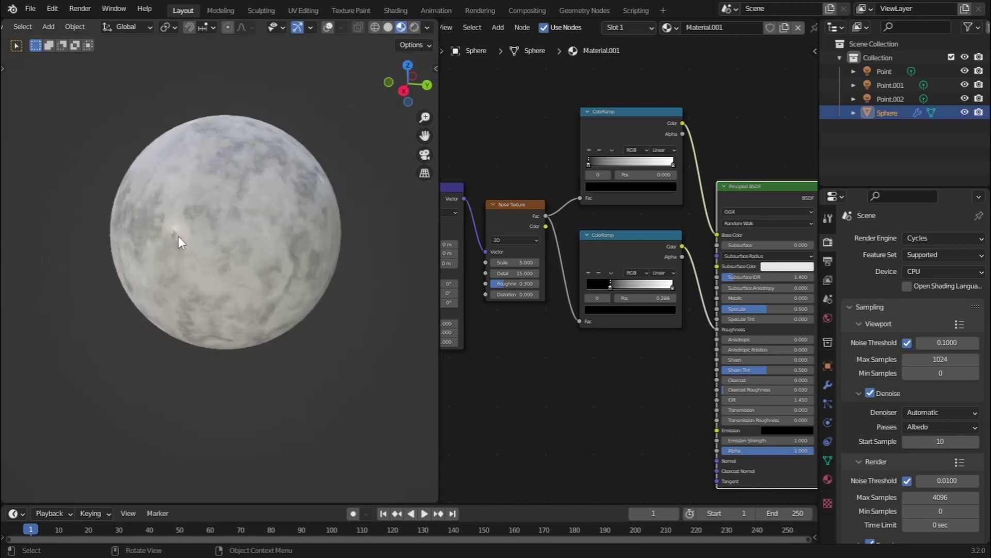
Add a Bump node, connecting its Normal output to the Principled BSDF's Normal and the Noise Texture's Fac to its Height.
{"action": "middle_click_drag", "start_coordinate": [671, 372], "coordinate": [691, 262]}
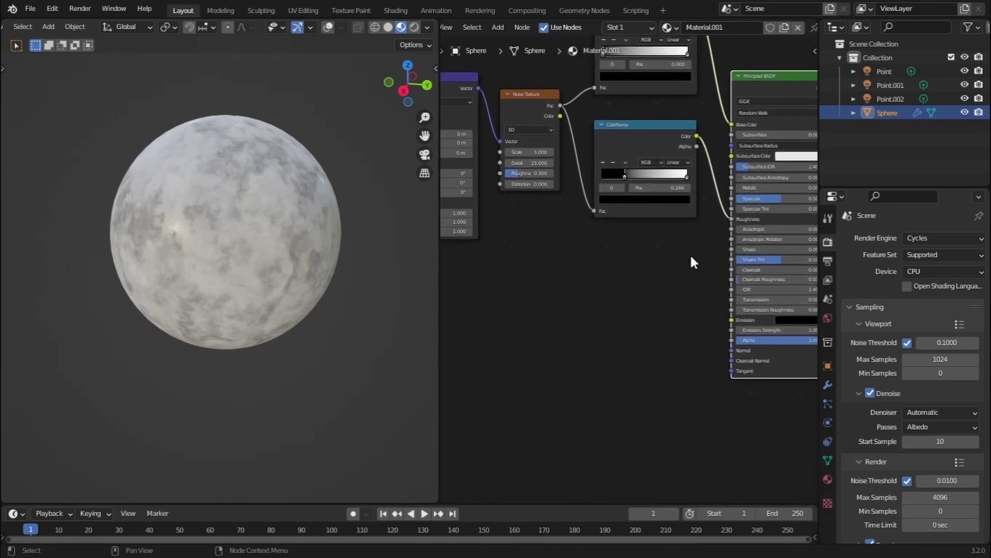
{"action": "key", "text": "F3"}
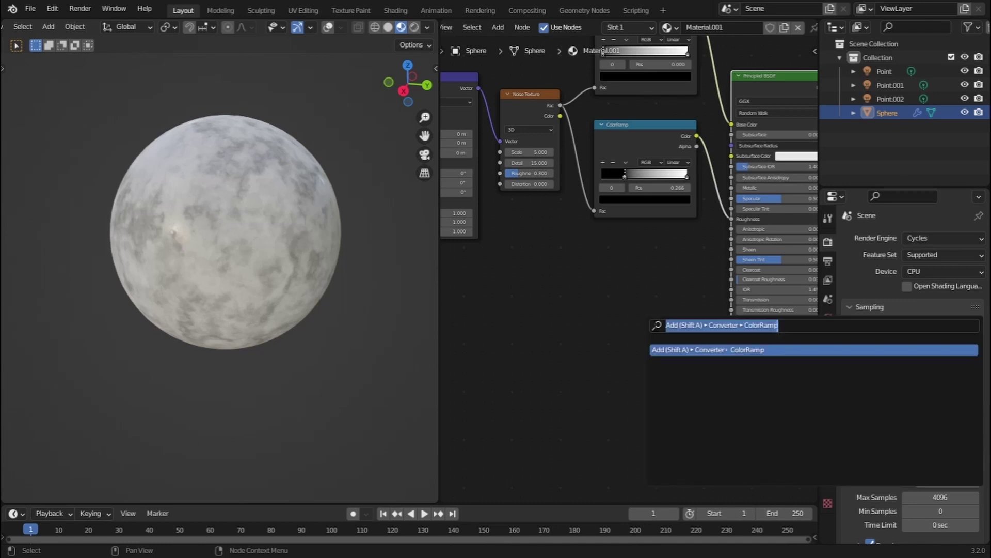
{"action": "type", "text": "bump"}
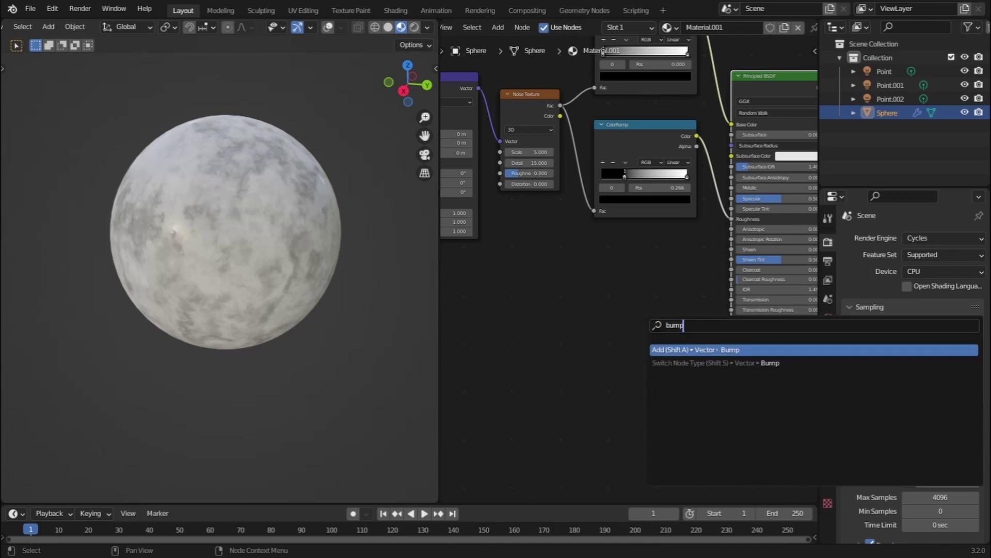
{"action": "key", "text": "Return"}
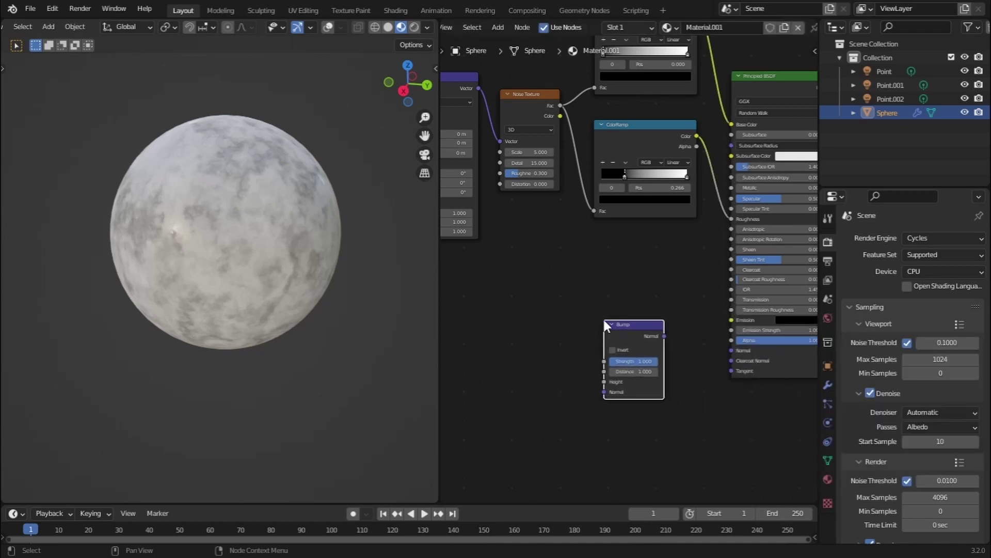
{"action": "left_click_drag", "start_coordinate": [665, 336], "coordinate": [732, 350]}
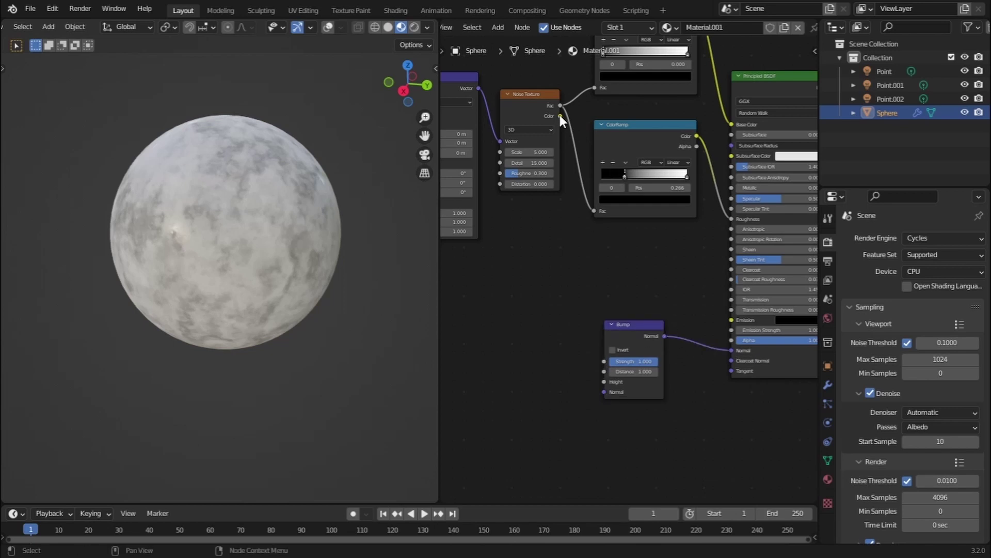
{"action": "left_click_drag", "start_coordinate": [559, 106], "coordinate": [604, 383]}
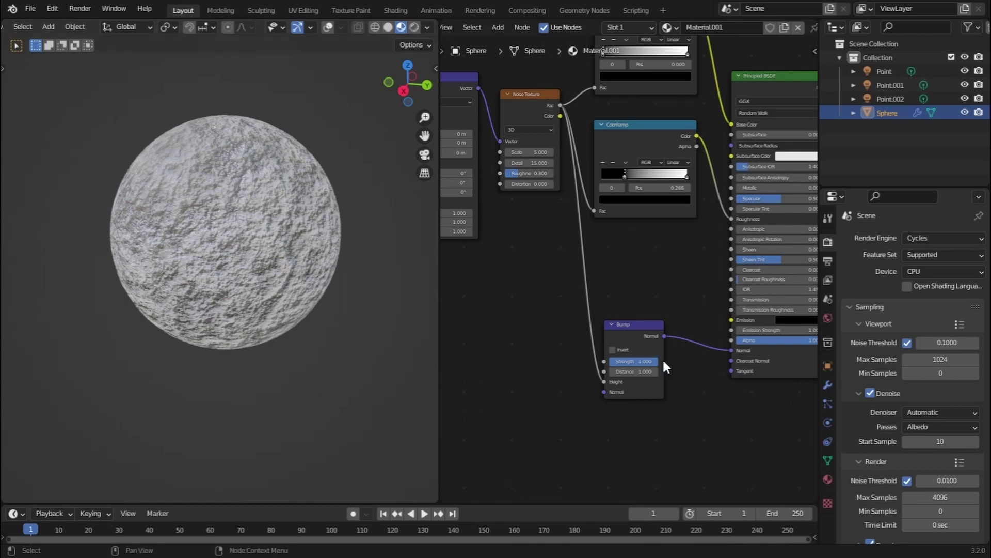
Reduce the Bump node's Strength to 0.05 and check the surface relief on the sphere.
{"action": "left_click_drag", "start_coordinate": [638, 361], "coordinate": [581, 361]}
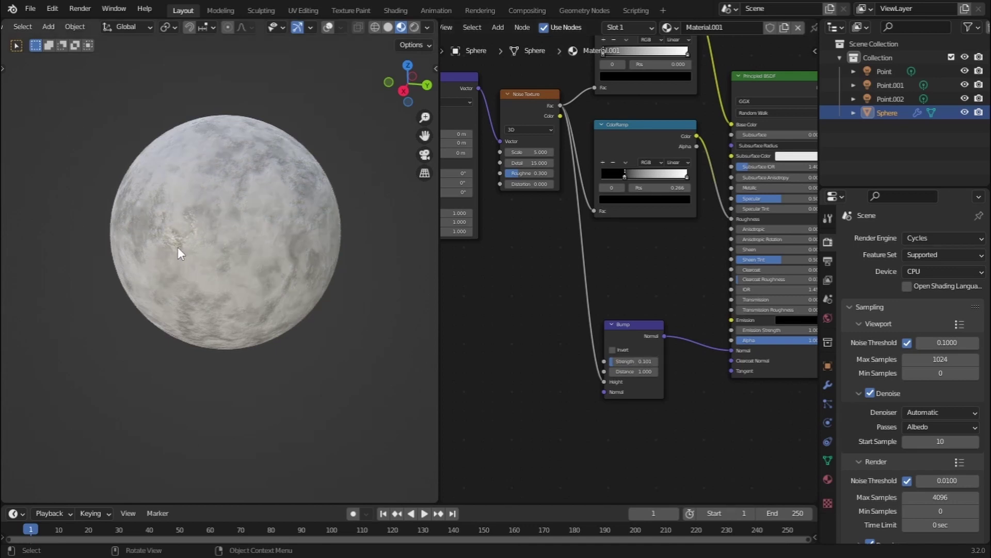
{"action": "mouse_move", "coordinate": [183, 231]}
{"action": "middle_mouse_down"}
{"action": "mouse_move", "coordinate": [166, 227]}
{"action": "mouse_move", "coordinate": [150, 203]}
{"action": "mouse_move", "coordinate": [204, 186]}
{"action": "mouse_move", "coordinate": [212, 209]}
{"action": "mouse_move", "coordinate": [194, 231]}
{"action": "middle_mouse_up"}
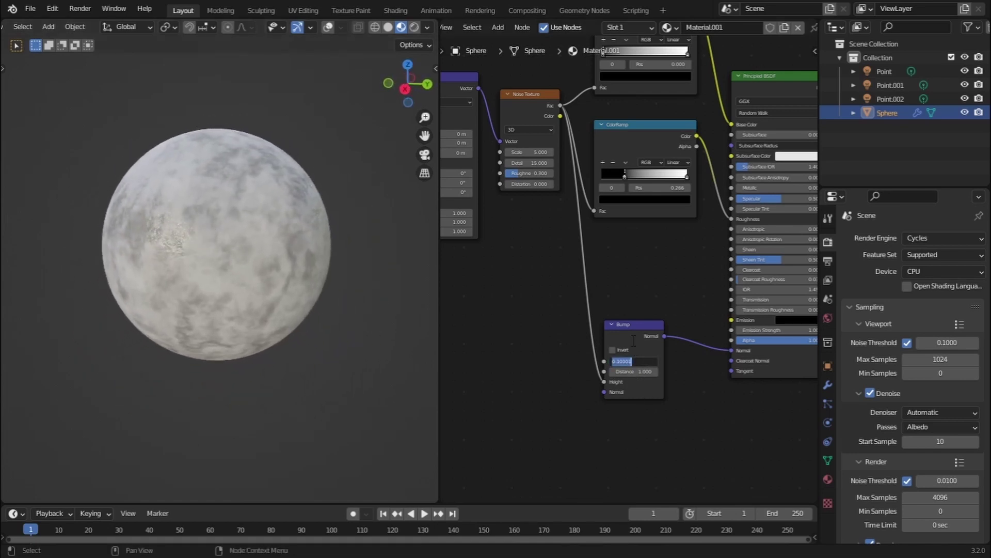
{"action": "type", "text": ".05"}
{"action": "key", "text": "Return"}
{"action": "middle_click_drag", "start_coordinate": [277, 236], "coordinate": [290, 255]}
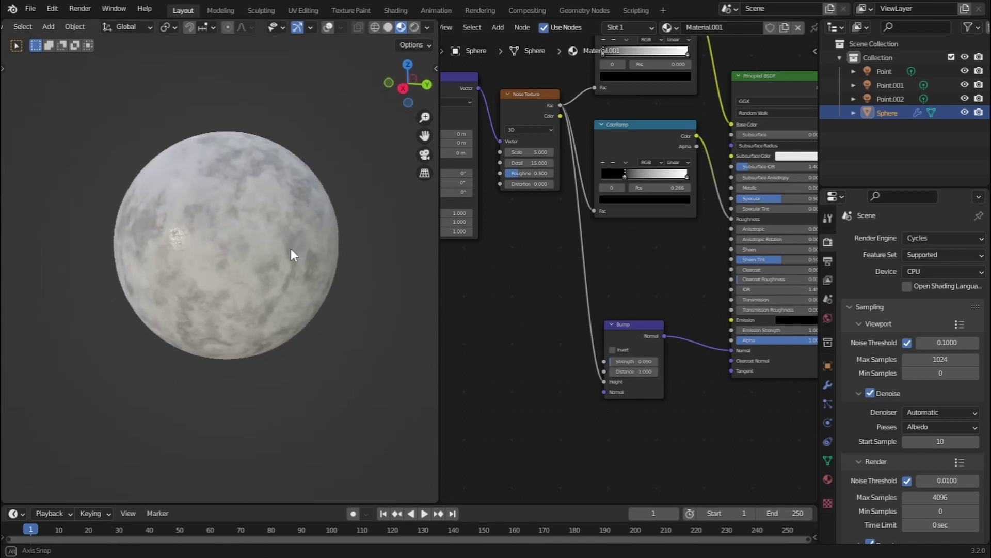
Move the Base Color ColorRamp's black stop to about 0.14 and its white stop to about 0.93.
{"action": "middle_click_drag", "start_coordinate": [603, 292], "coordinate": [591, 473]}
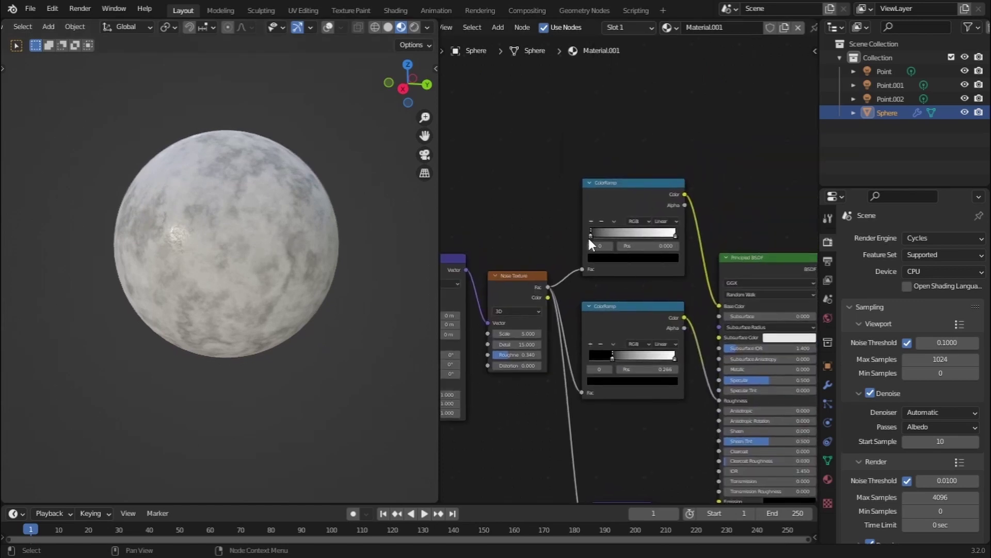
{"action": "mouse_move", "coordinate": [591, 236]}
{"action": "left_mouse_down"}
{"action": "mouse_move", "coordinate": [632, 234]}
{"action": "mouse_move", "coordinate": [587, 239]}
{"action": "mouse_move", "coordinate": [600, 237]}
{"action": "left_mouse_up"}
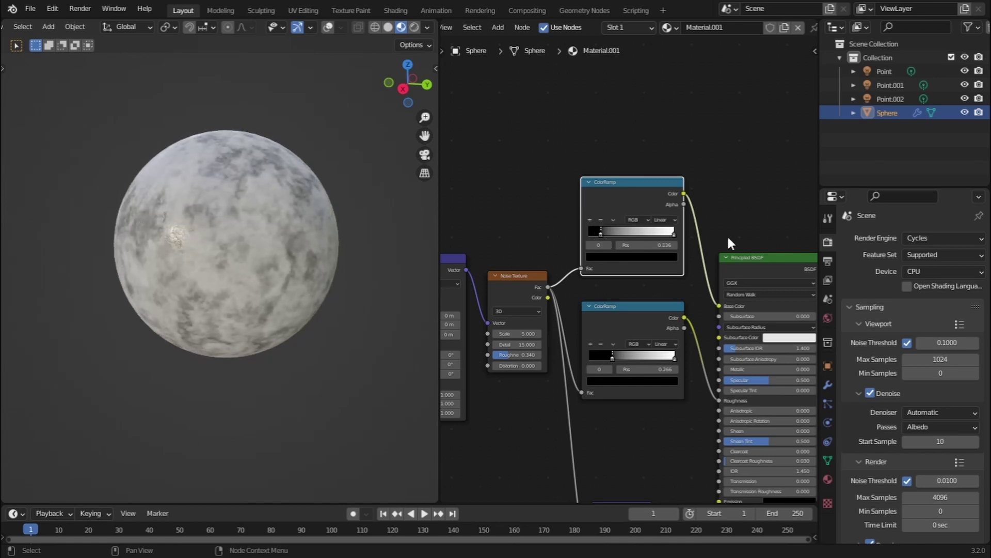
{"action": "left_click", "coordinate": [673, 234]}
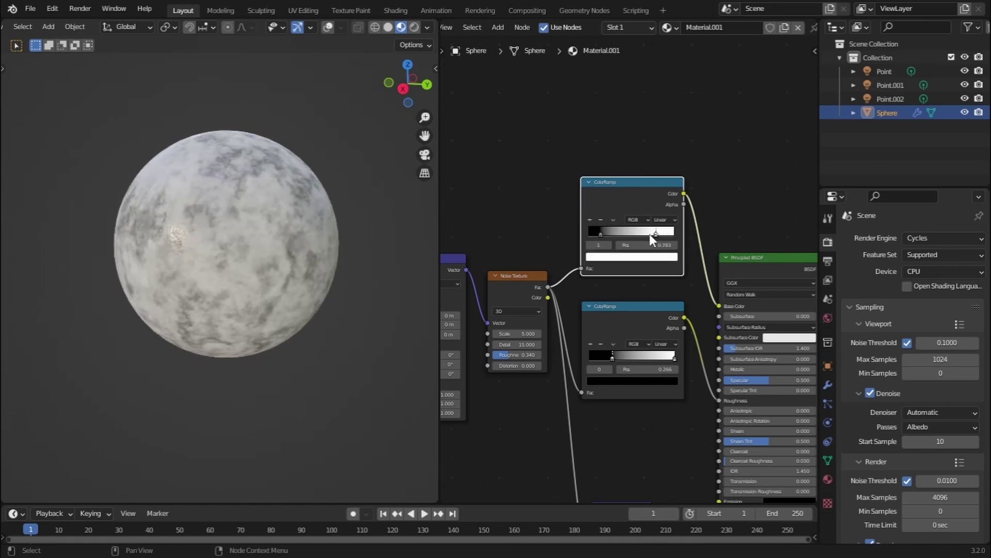
{"action": "left_click_drag", "start_coordinate": [650, 234], "coordinate": [672, 246]}
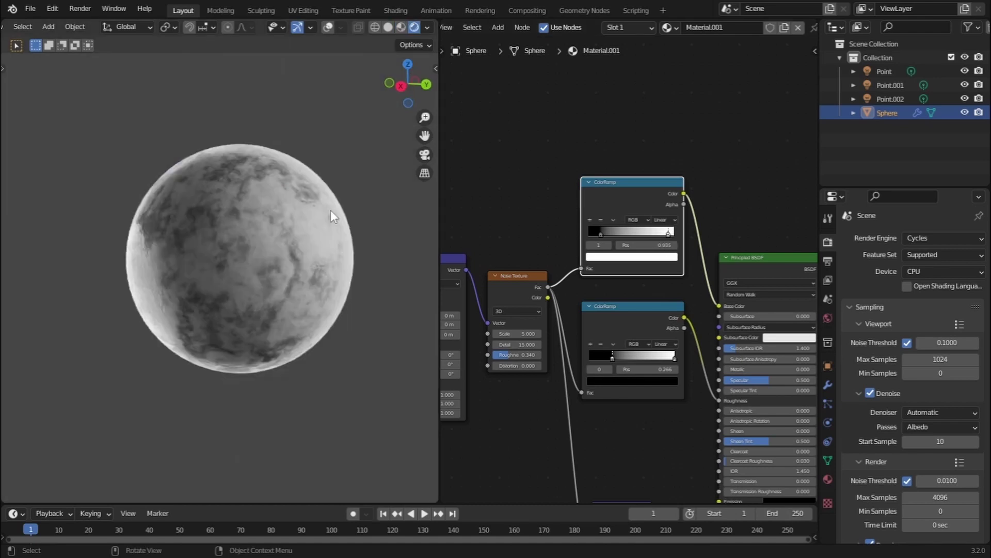